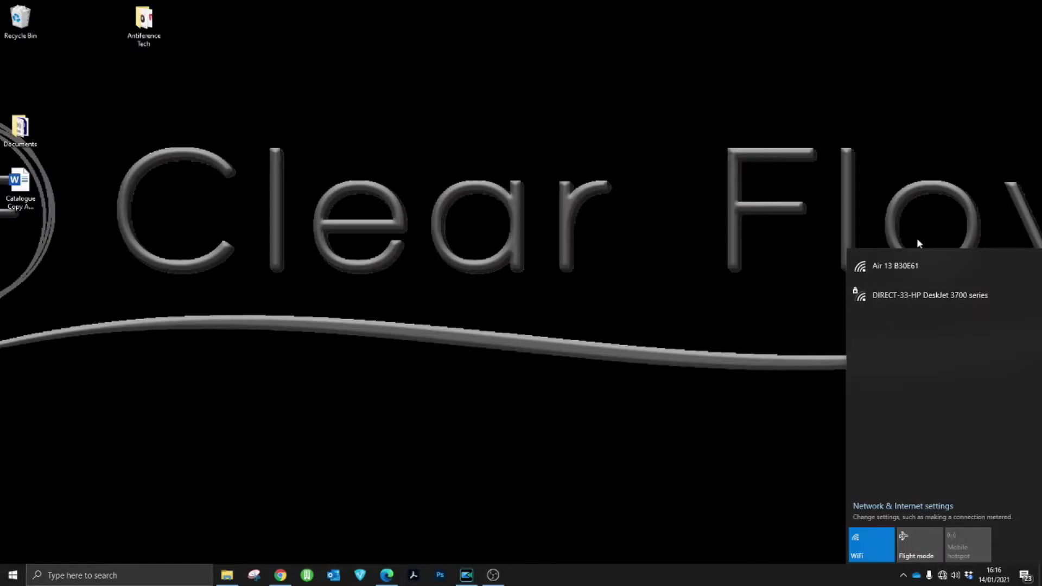
Step: Connect the laptop to the open Air 13 B30E61 Wi-Fi network
click(914, 267)
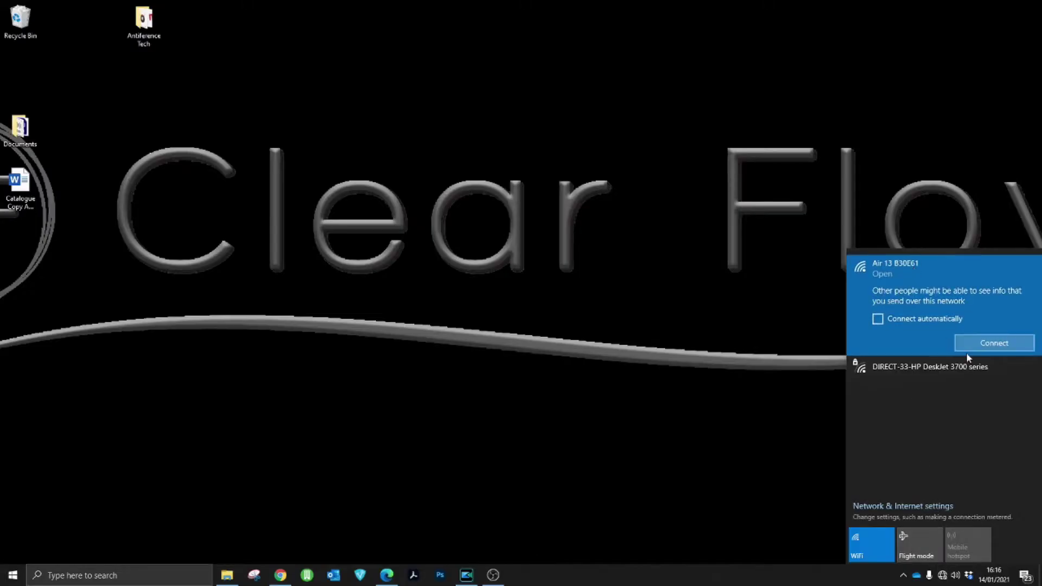
click(982, 342)
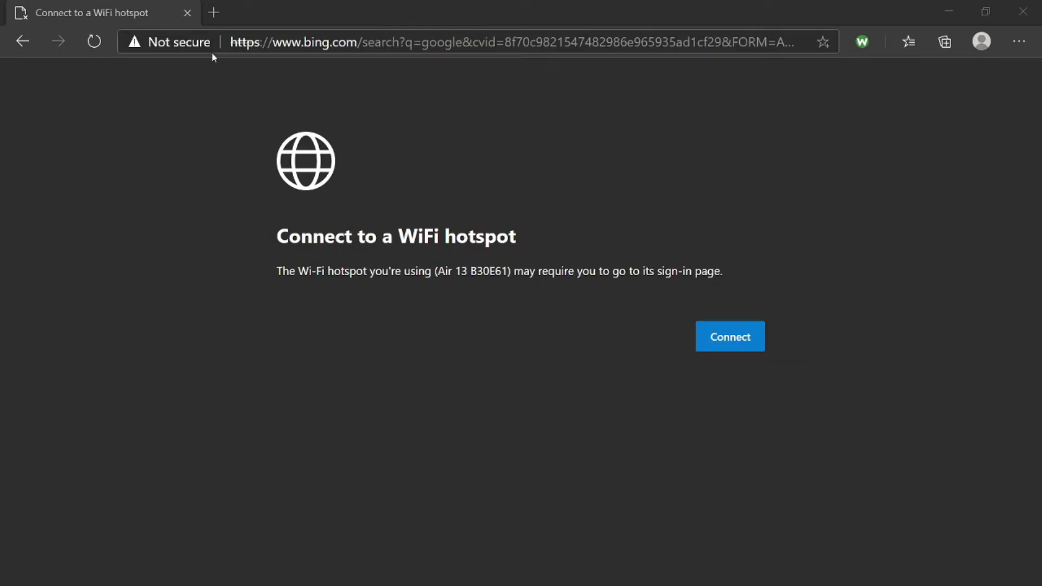
Step: Load the Clear Flow admin page at 192.168.1.200 in Edge
click(271, 39)
text(192.)
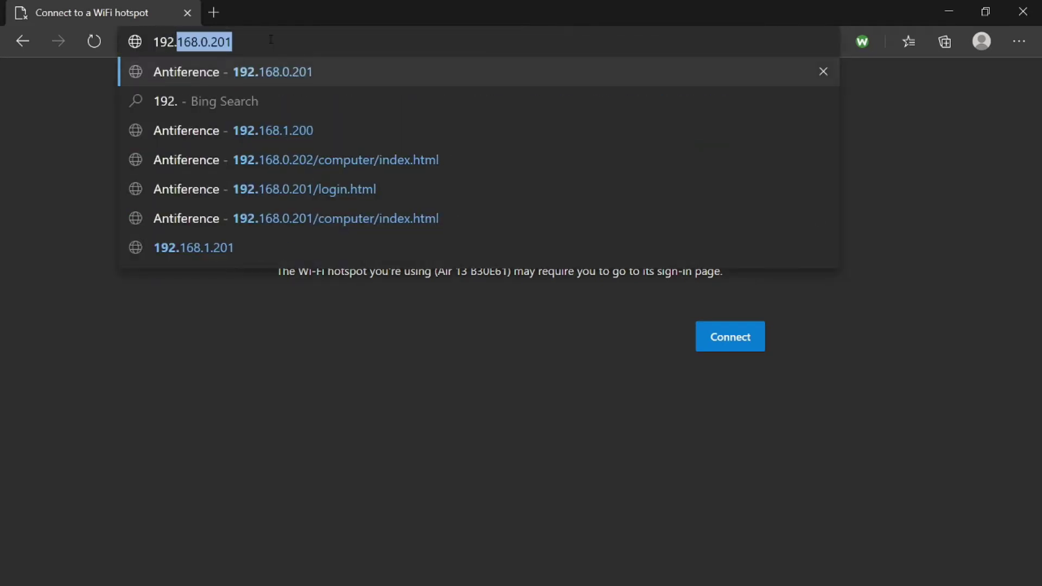
text(168.1.200)
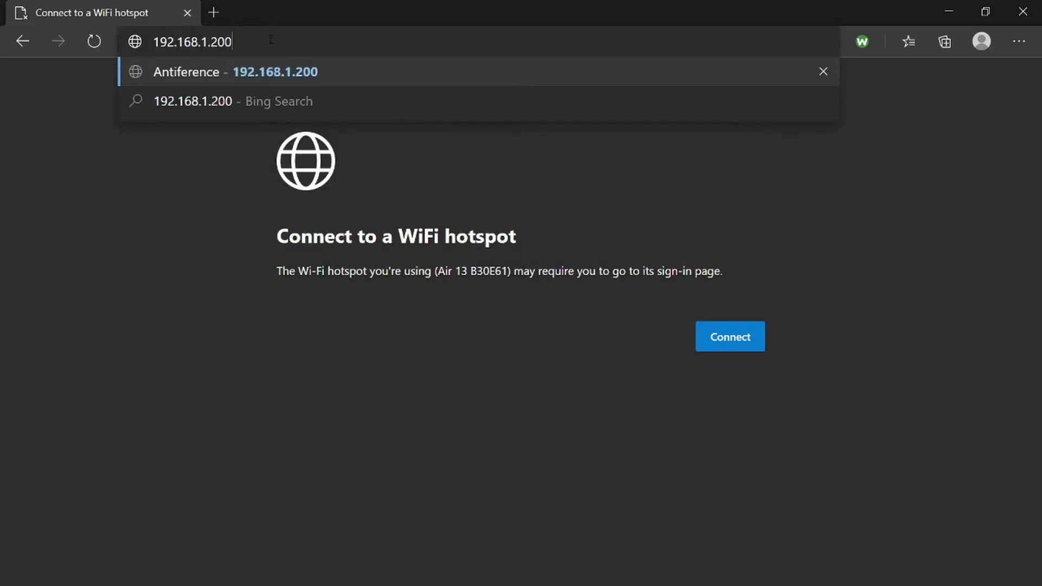
key(Return)
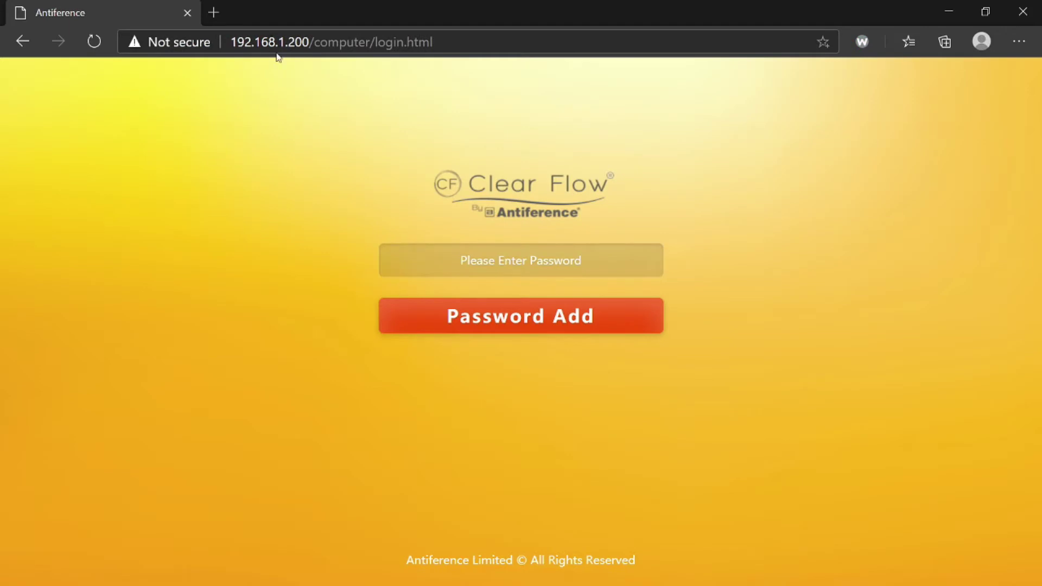
Step: Log into the Clear Flow admin with the admin password
click(502, 265)
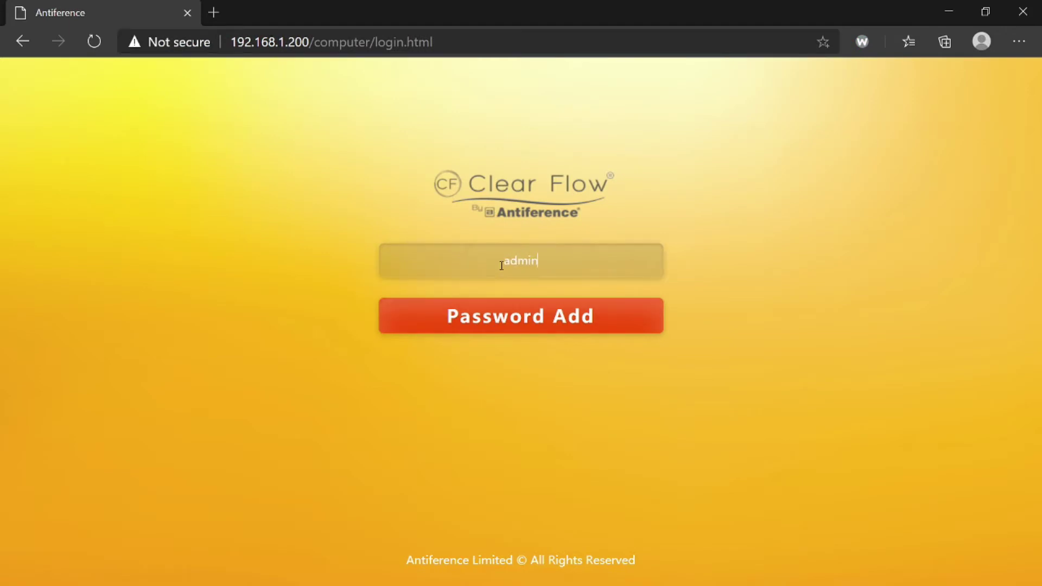
key(Return)
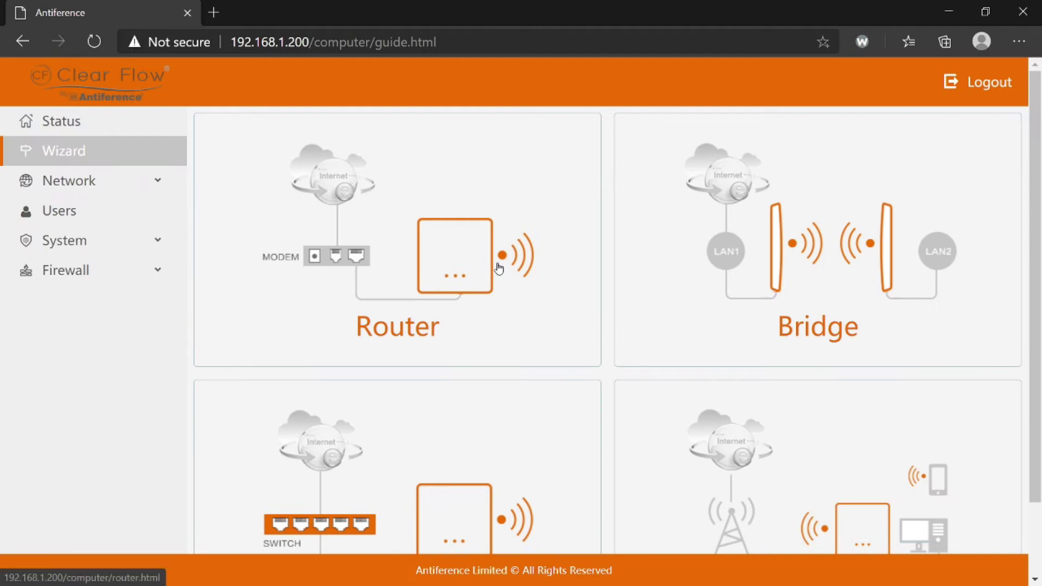
Step: Go from Status back to the Wizard and scroll down to the AP mode card
click(65, 124)
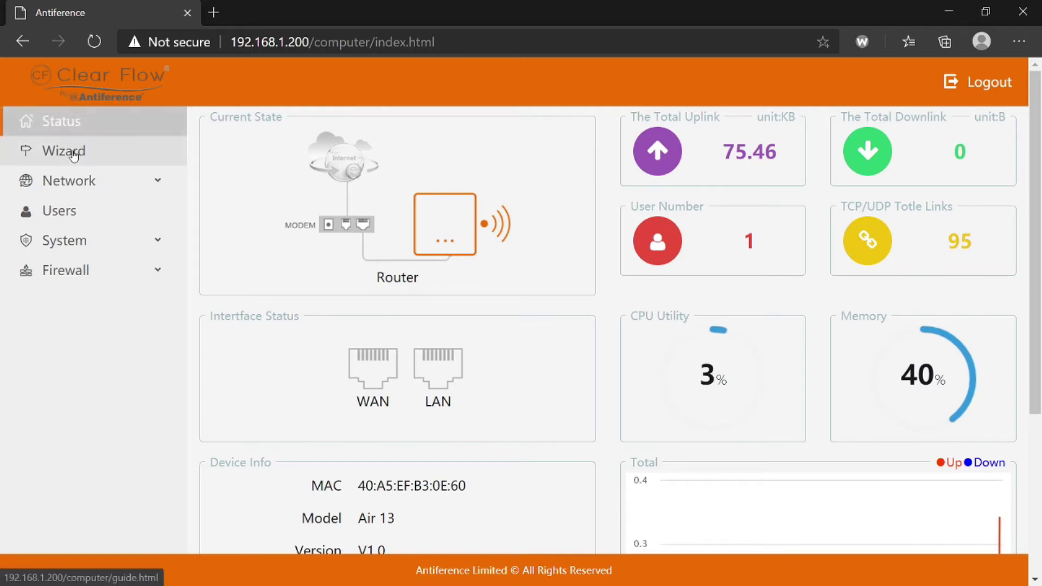
click(73, 153)
scroll(559, 419, down, 2)
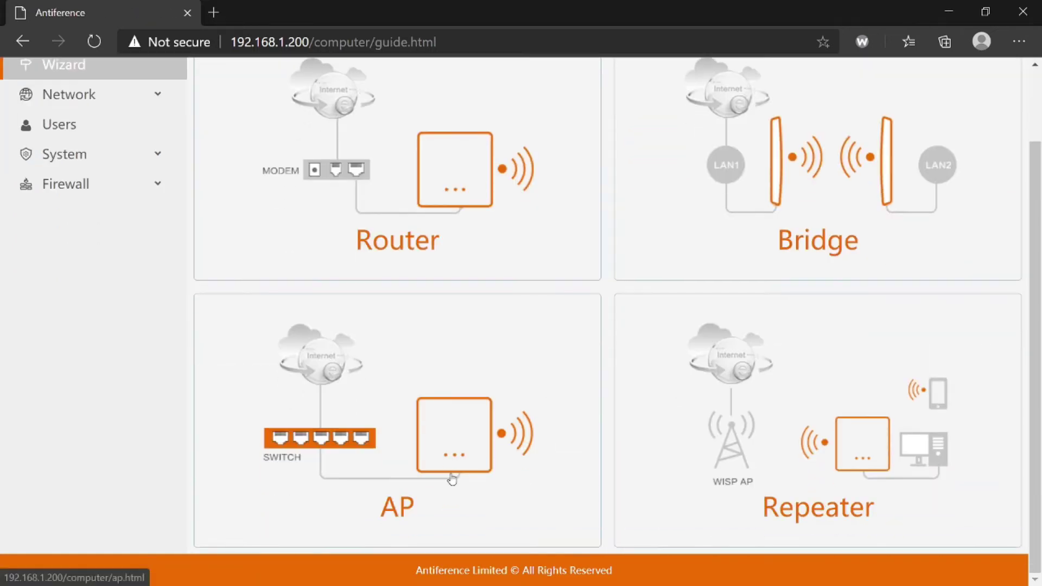
Step: Choose AP mode in the setup wizard to reach its LAN settings
click(422, 439)
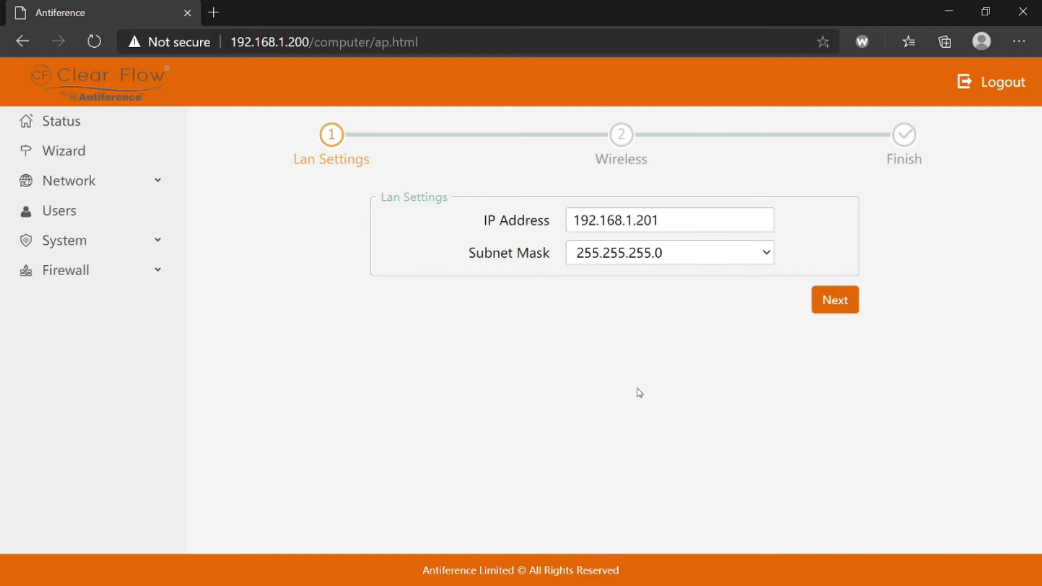
Step: Advance the AP wizard past LAN Settings to the 2.4G and 5.8G wireless forms
click(839, 305)
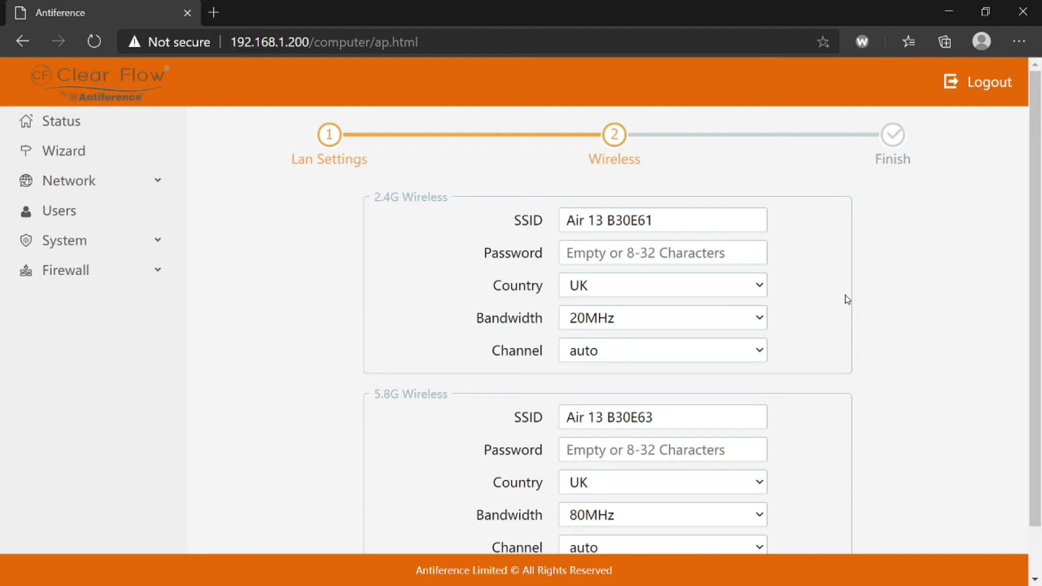
scroll(847, 299, down, 1)
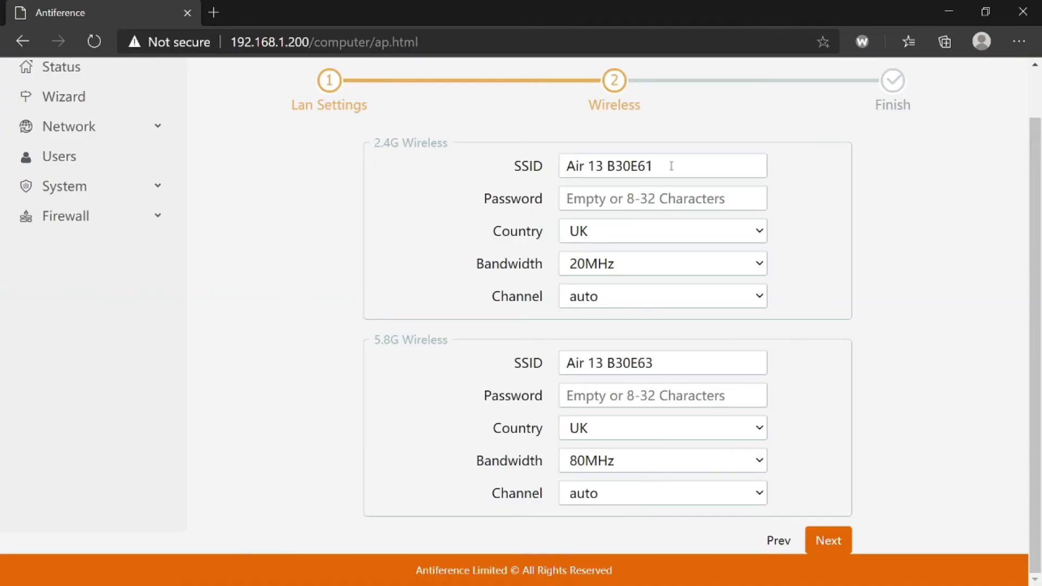
Step: Rename the 2.4G network to Clear Flow and set its password, keeping Country UK and 20MHz bandwidth
drag(671, 165, 526, 171)
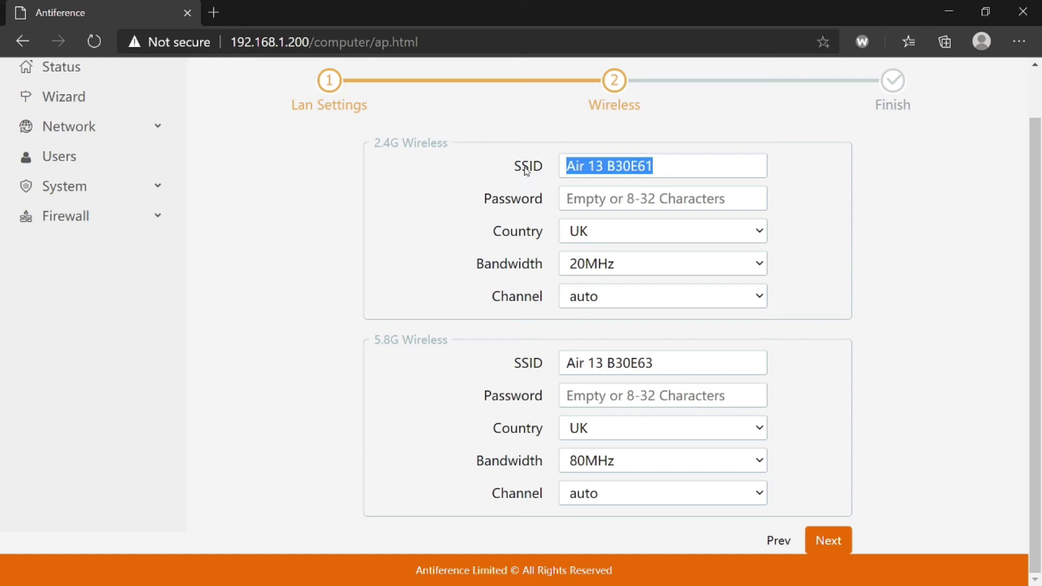
text(Clear Flow)
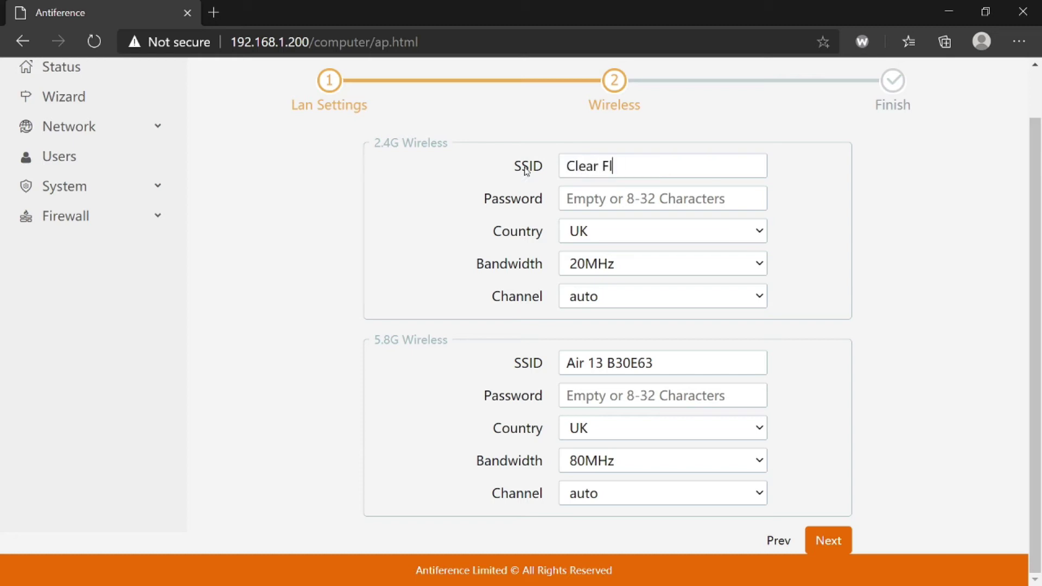
click(567, 196)
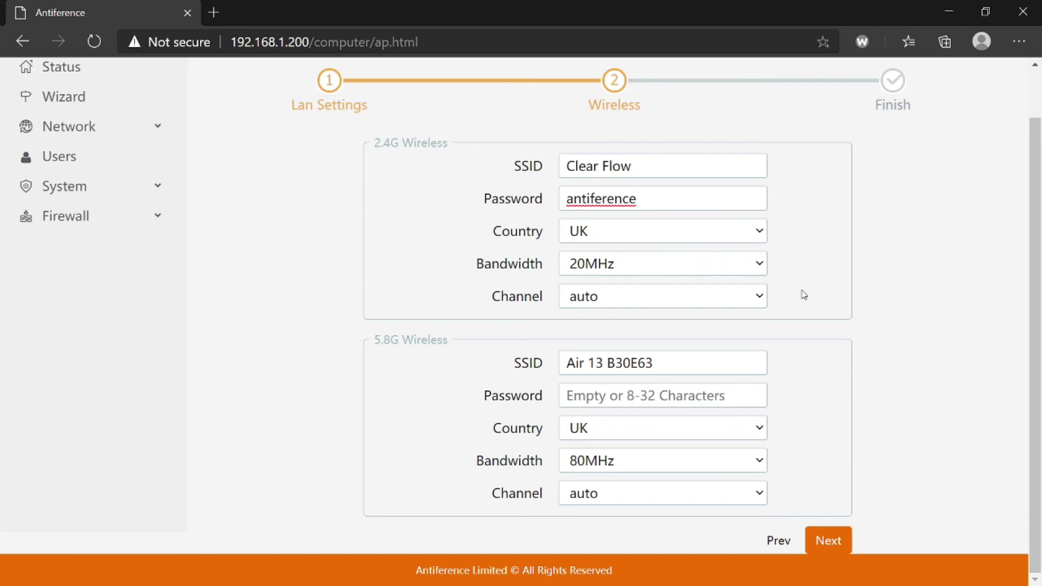
click(761, 233)
click(784, 247)
click(755, 266)
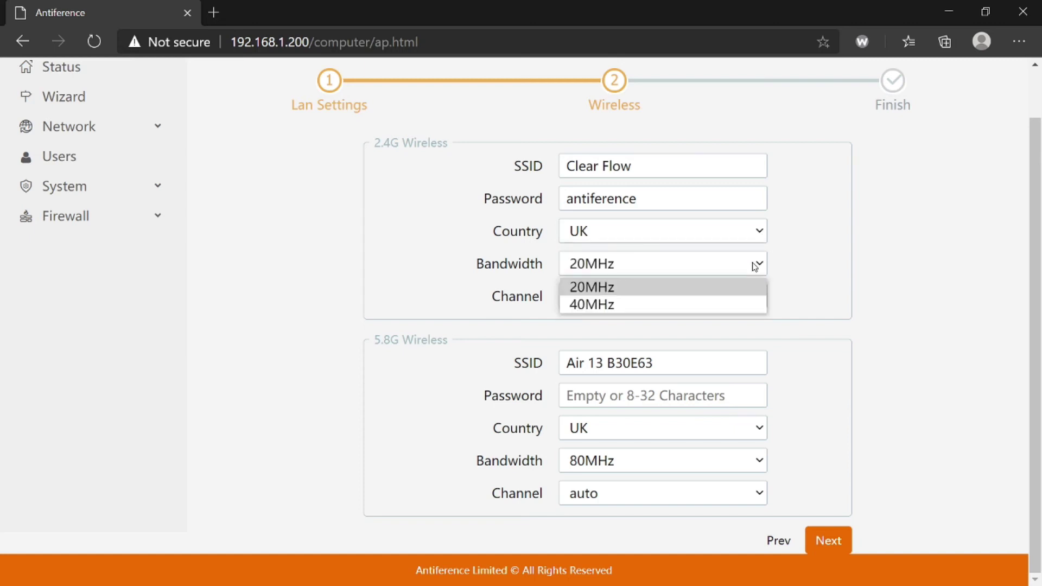
click(756, 266)
click(761, 298)
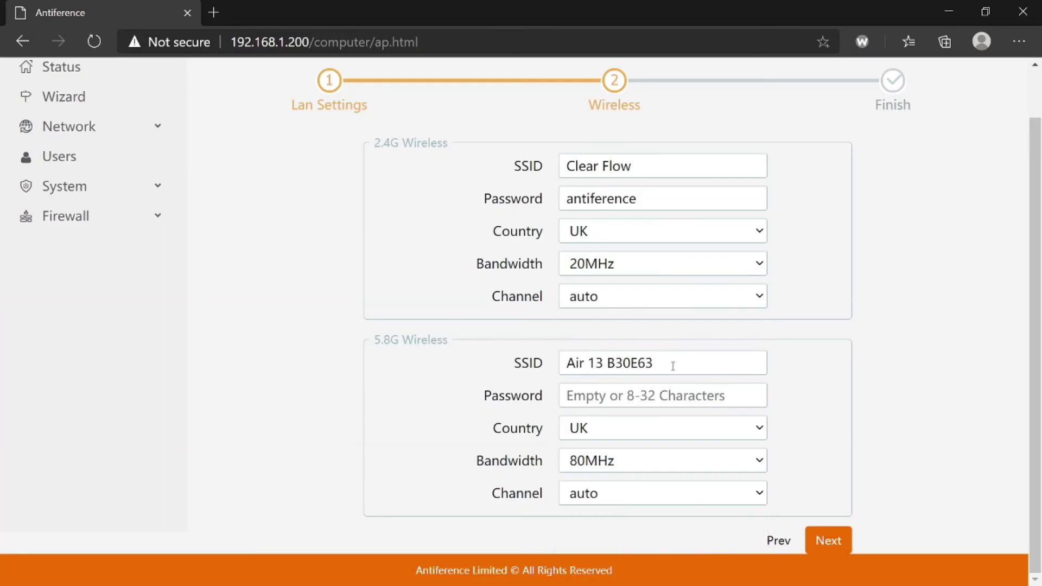
Step: Rename the 5.8G network to Clear Flow with the same password, then move on to the Finish summary
drag(670, 363, 520, 368)
text(Cl)
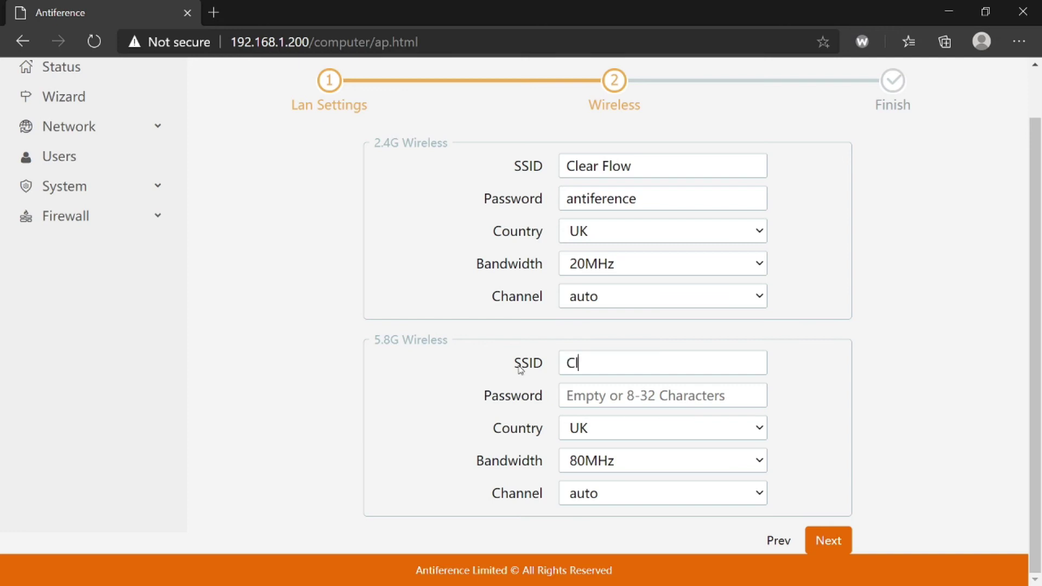
text(ear Flow)
click(629, 398)
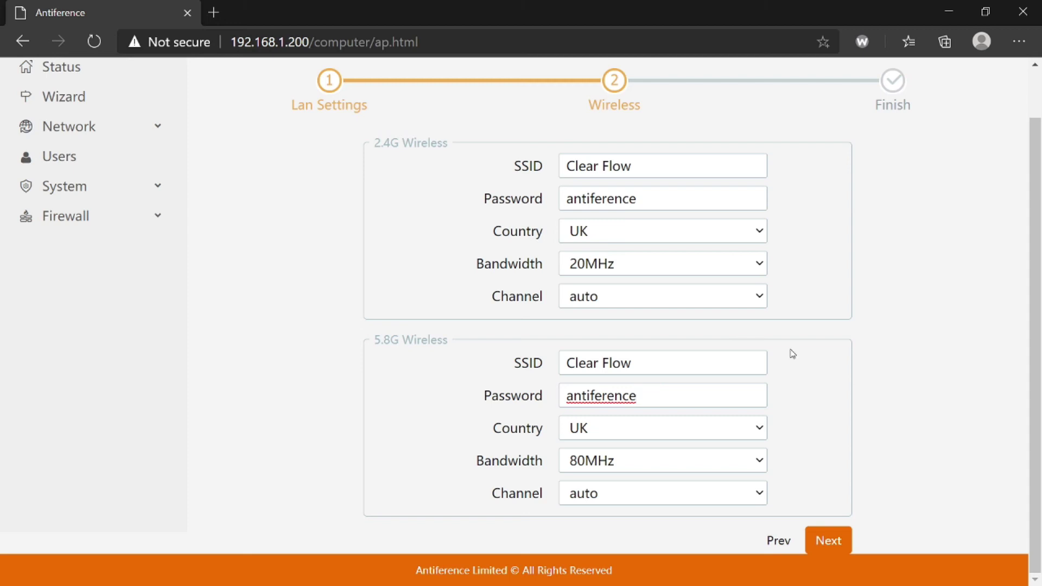
click(829, 541)
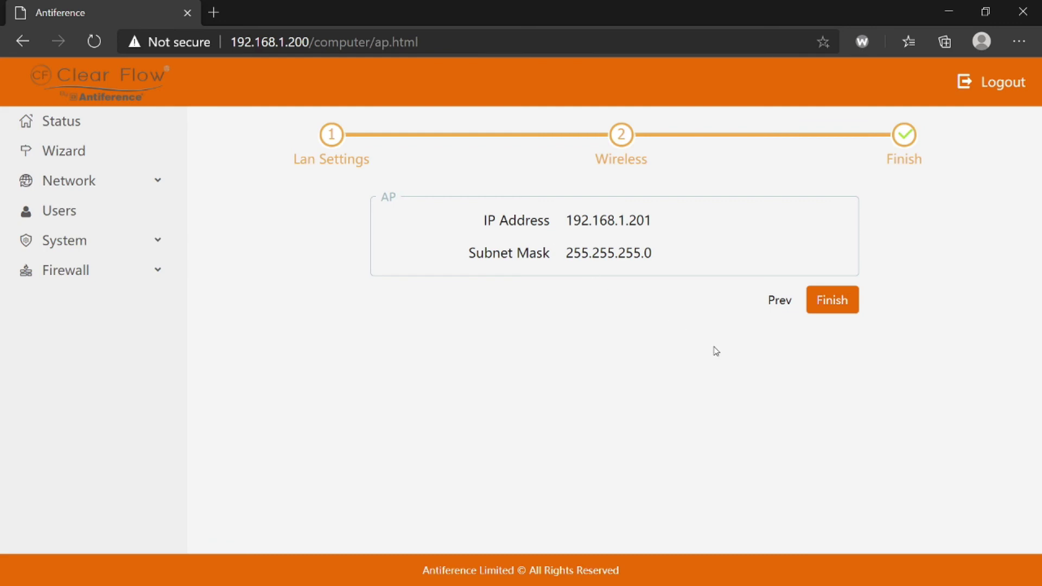
Step: Submit the AP configuration so the device starts confirming the new settings
click(830, 302)
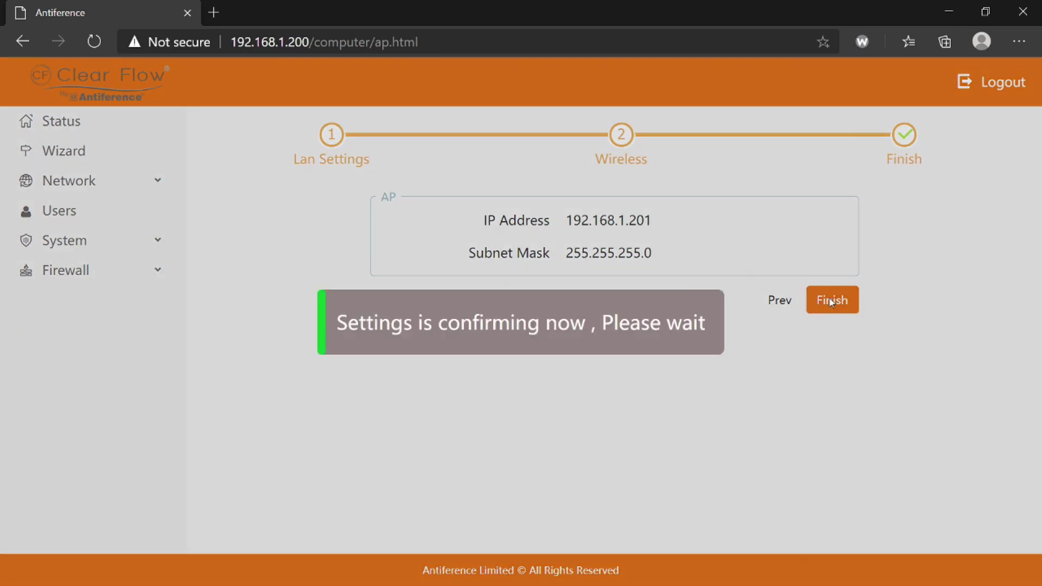